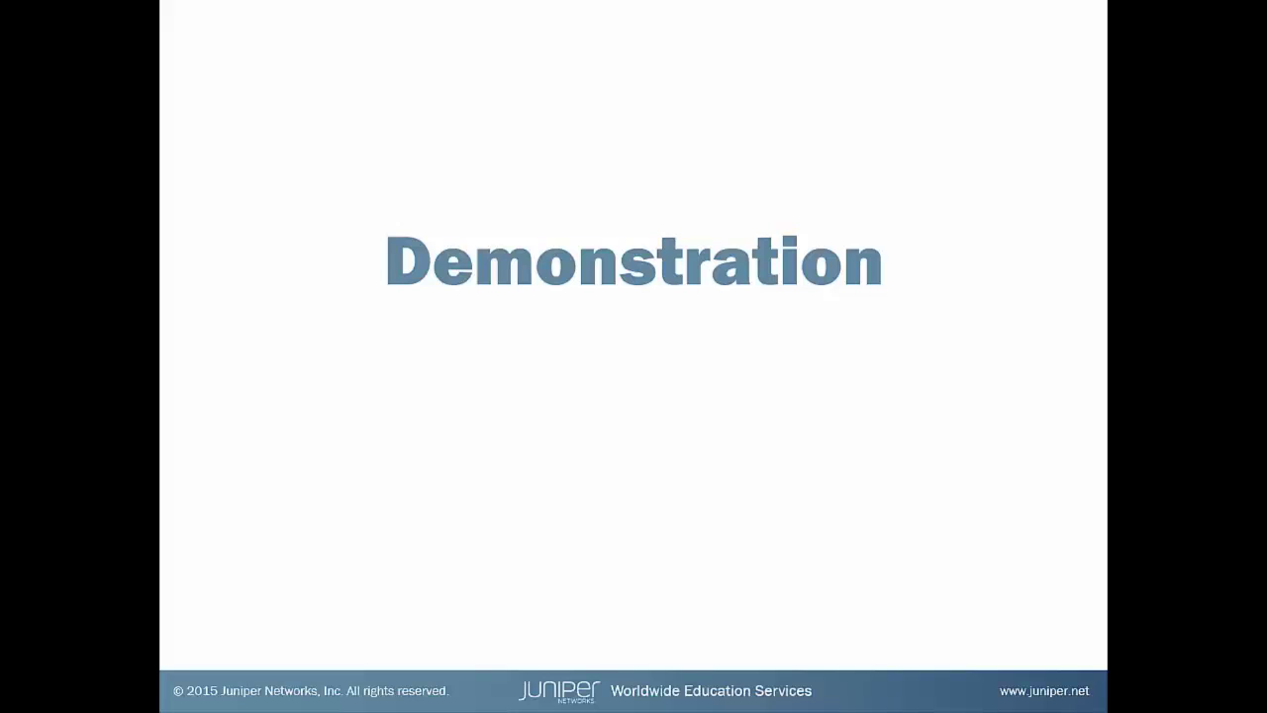
# - Switch to the 10.210.58.75 PuTTY session and highlight the interfaces section containing ge-0/0/0
pyautogui.hotkey('alt', 'Tab')
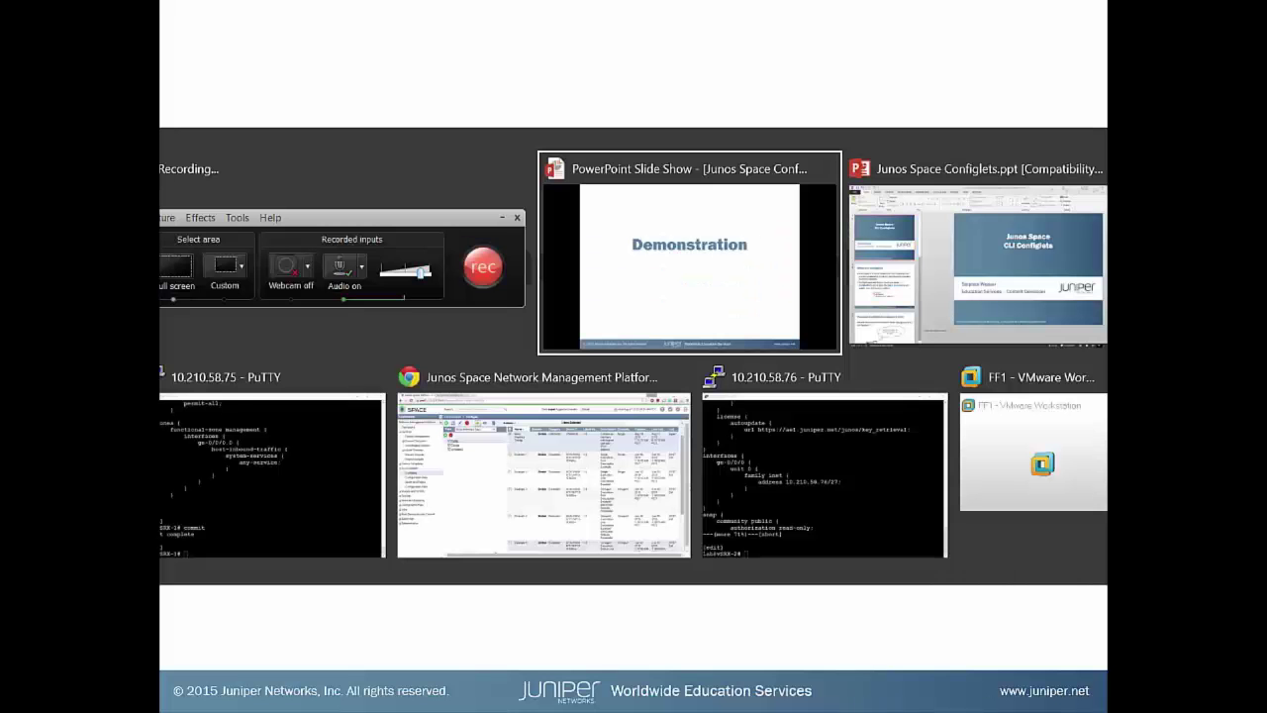
pyautogui.press('Tab')
pyautogui.press('Tab')
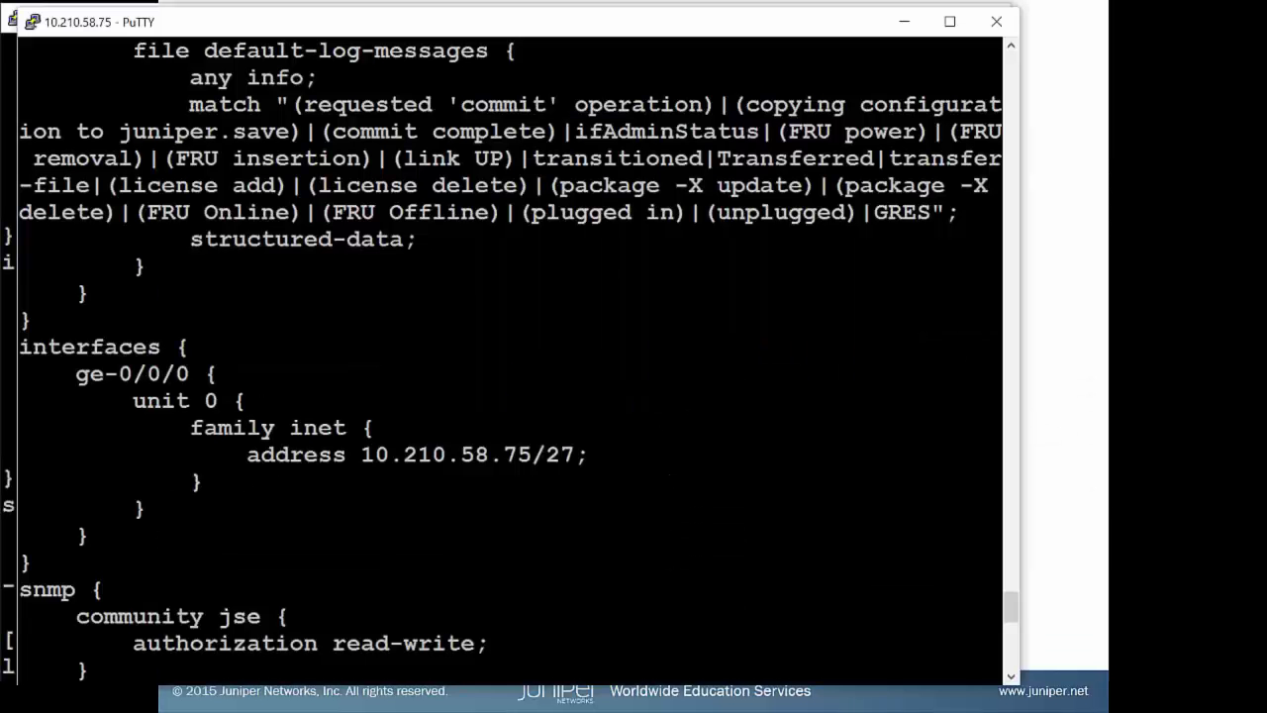
pyautogui.moveTo(87, 535); pyautogui.dragTo(32, 347)
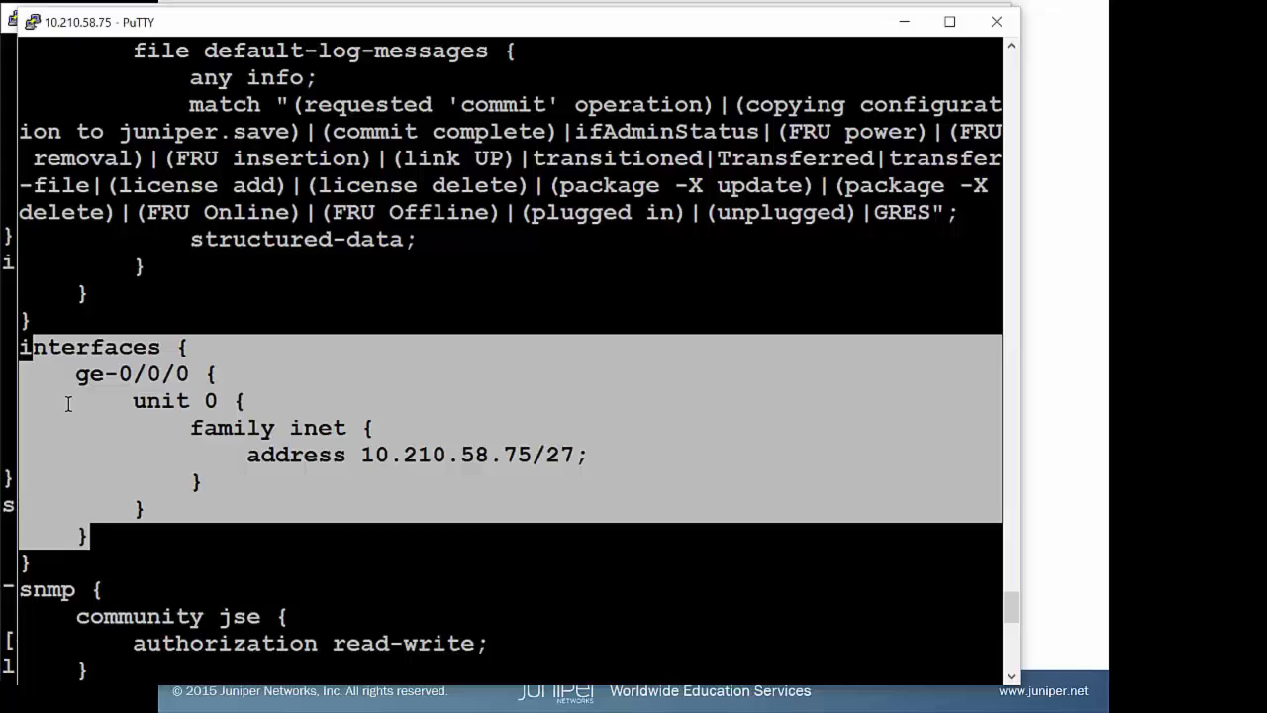
# - Switch to Junos Space in Chrome and open the Basic Interface Config configlet for editing
pyautogui.hotkey('alt', 'Tab')
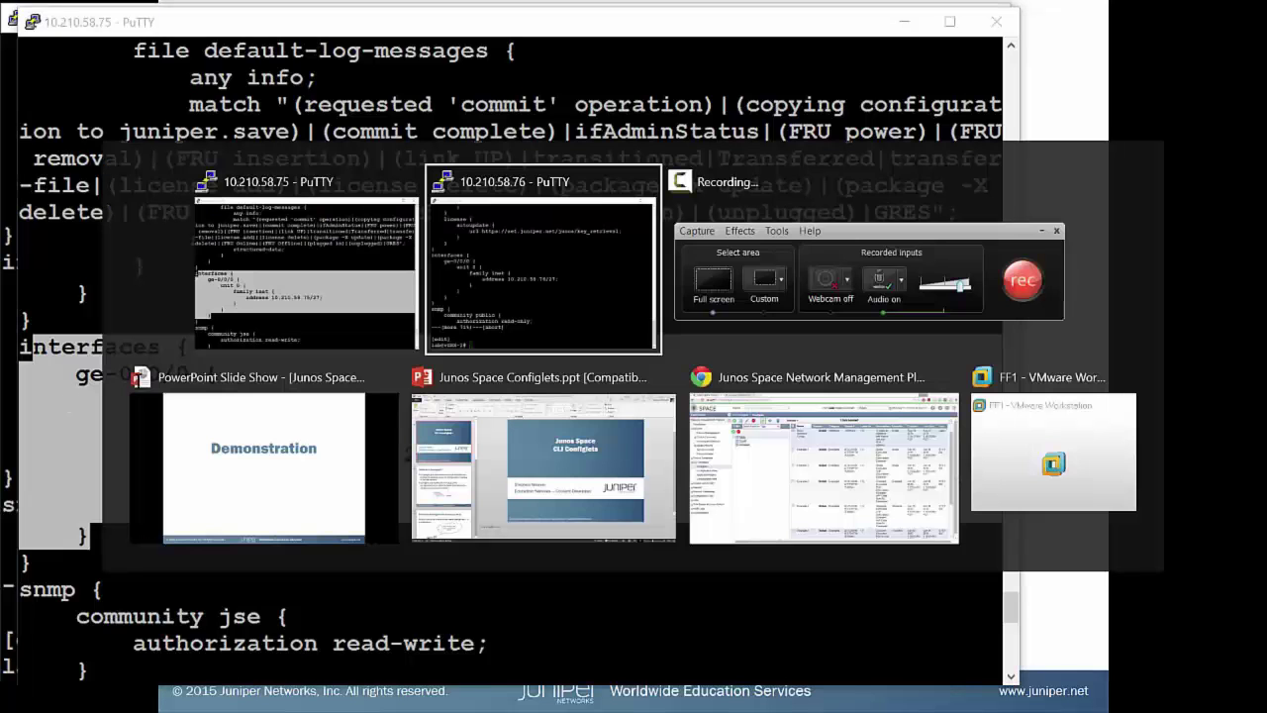
pyautogui.press('Tab')
pyautogui.press('Tab')
pyautogui.press('Tab')
pyautogui.press('Tab')
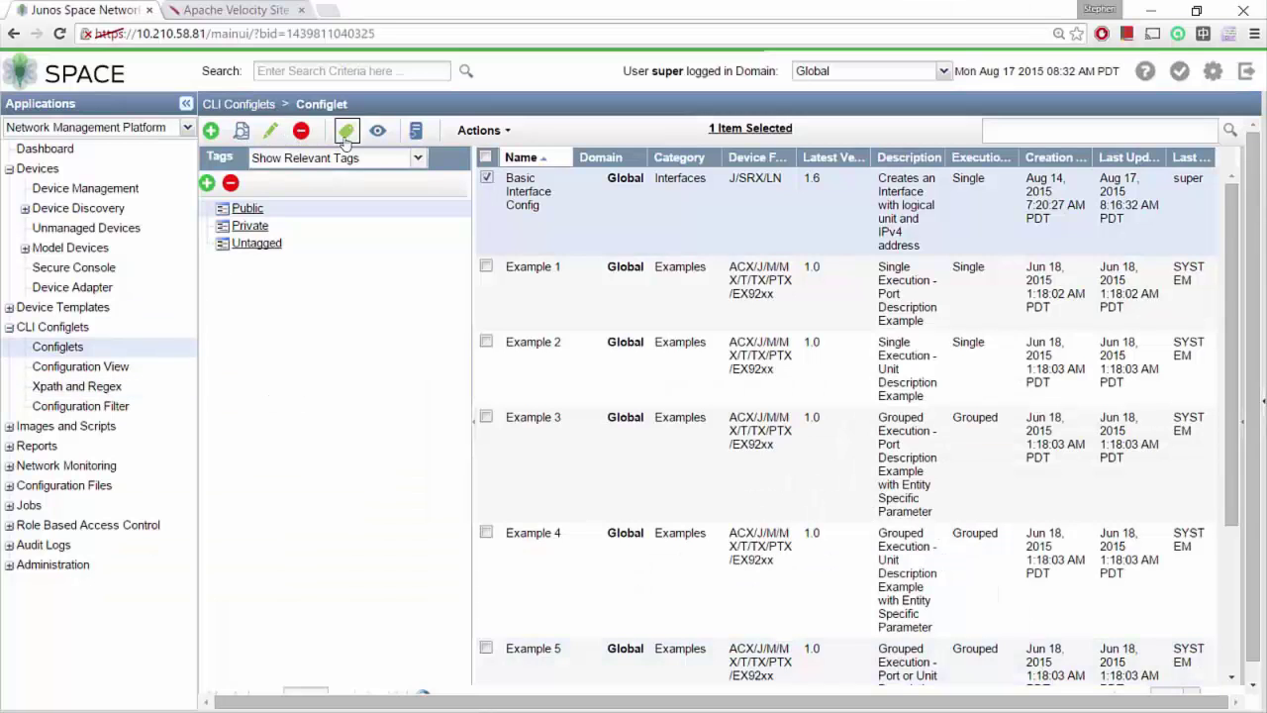
pyautogui.click(441, 173)
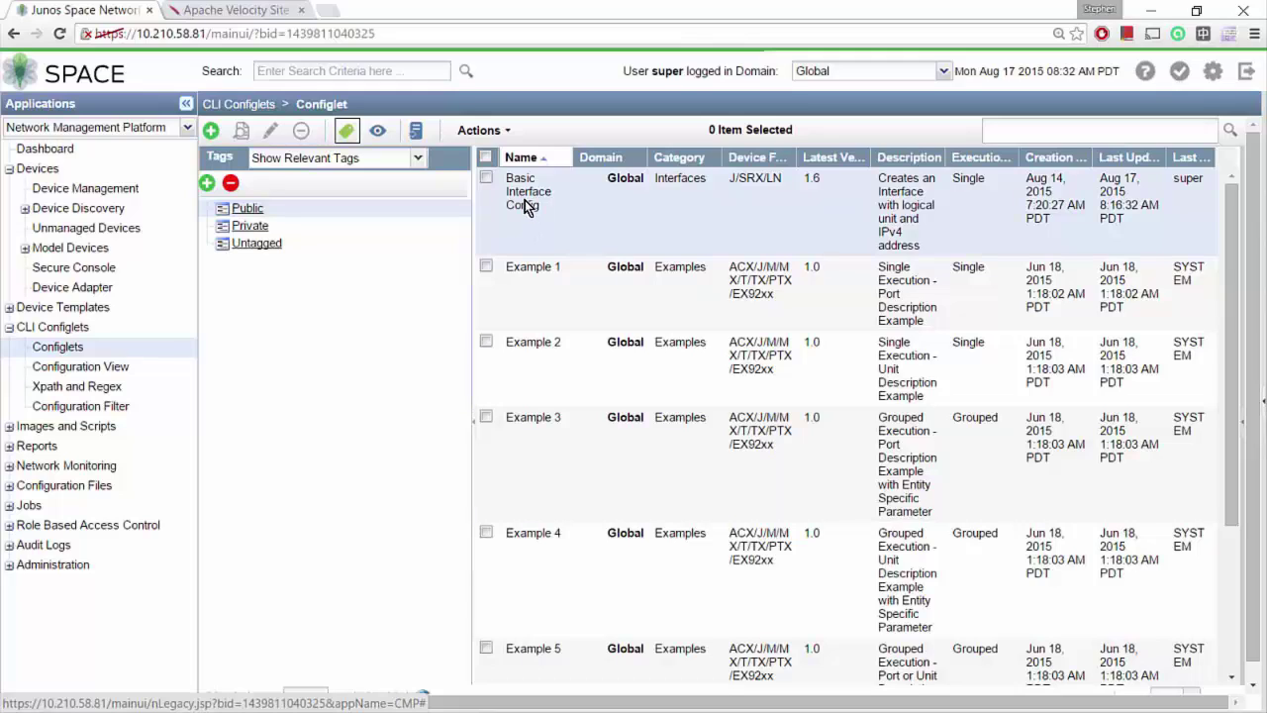
pyautogui.click(525, 199)
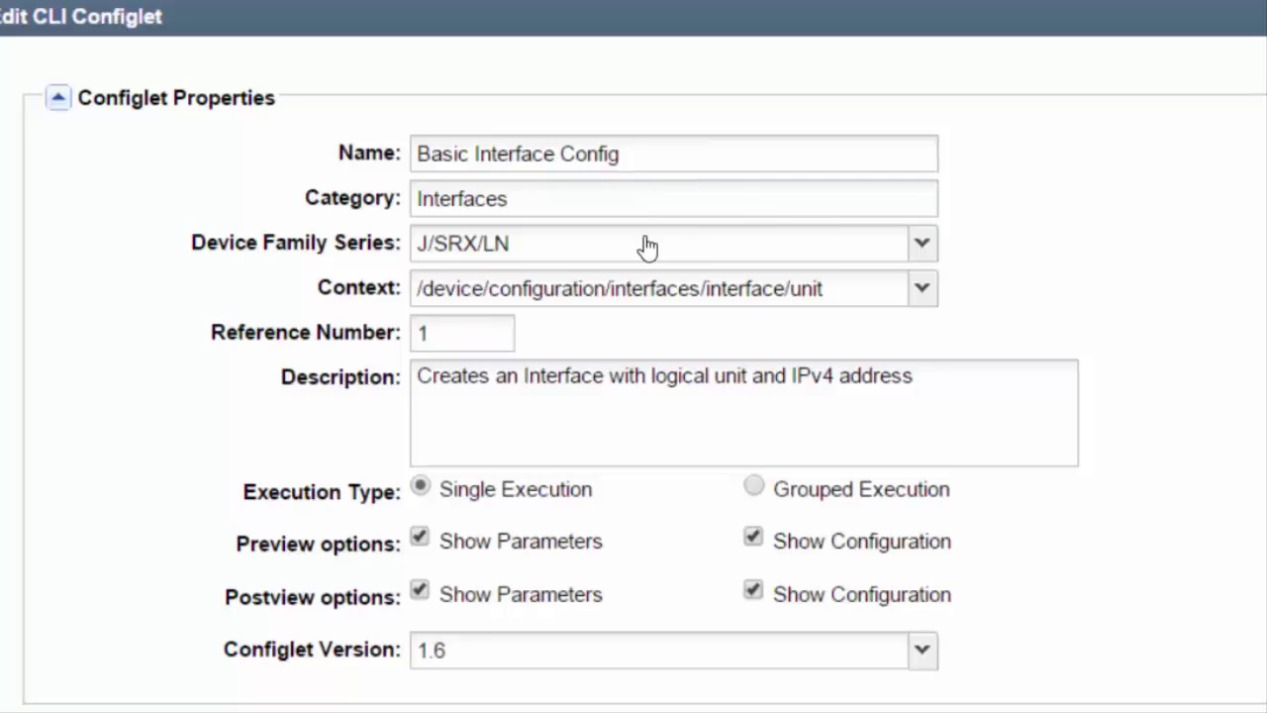
# - Review the device family series and context options in the configlet properties, choosing Logical Interface's Context (Global)
pyautogui.click(924, 247)
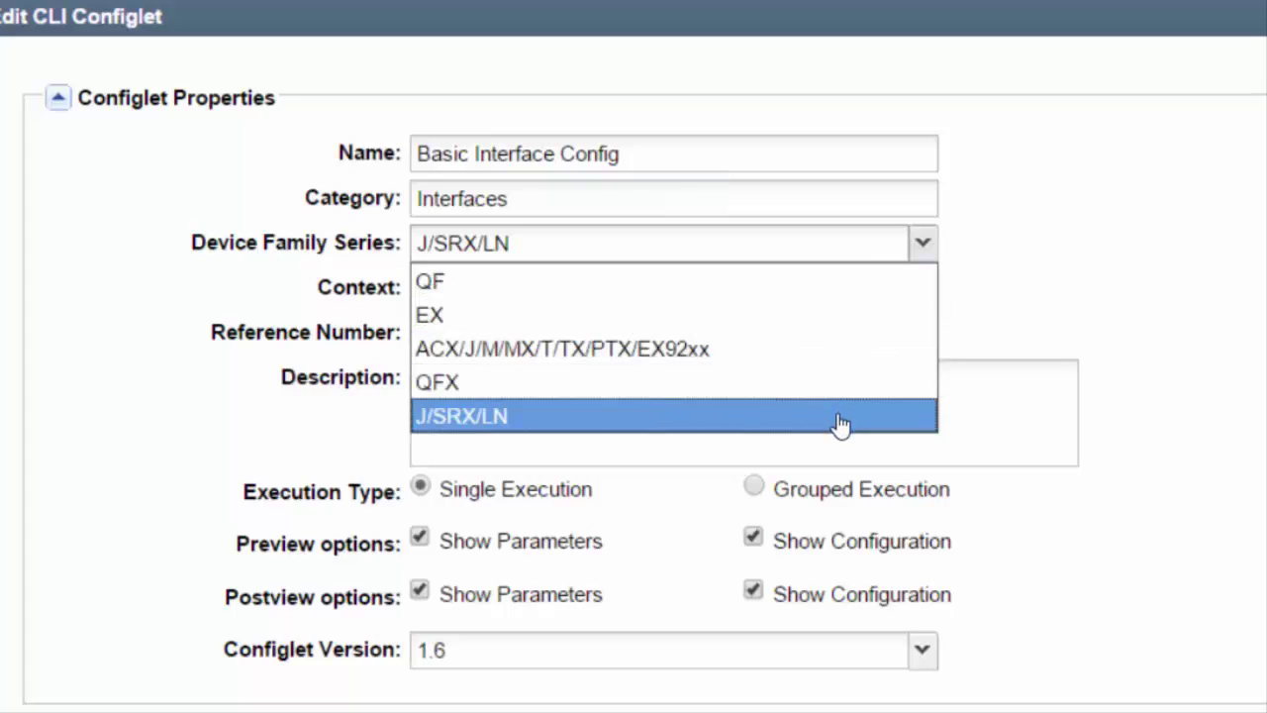
pyautogui.press('Escape')
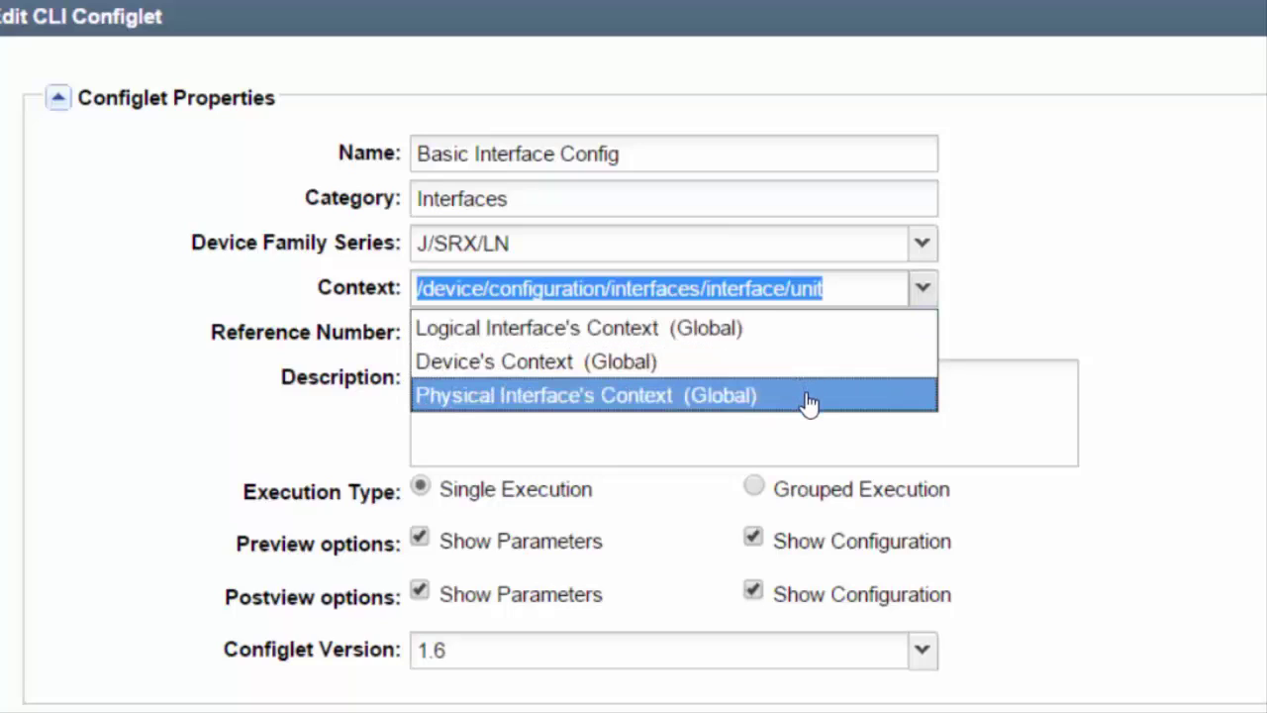
pyautogui.click(838, 330)
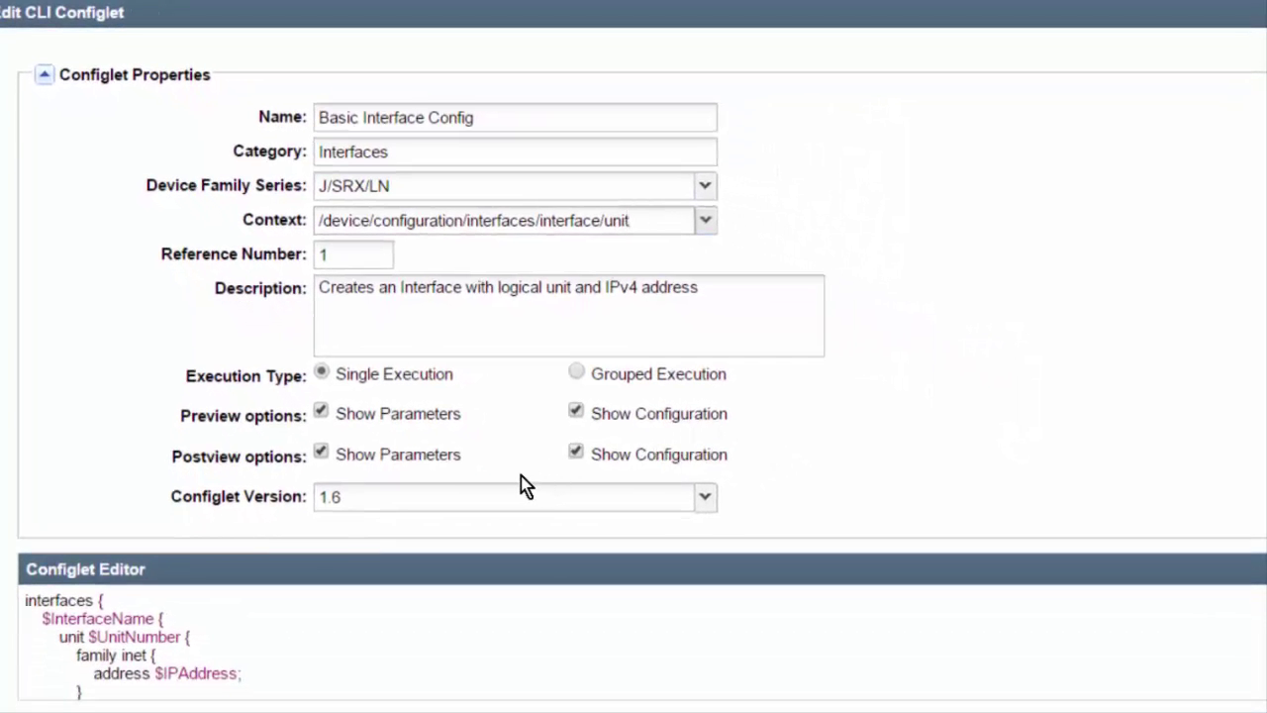
# - Review the template code in the configlet editor and proceed to the configlet's parameter list
pyautogui.scroll(-1, 958, 445)
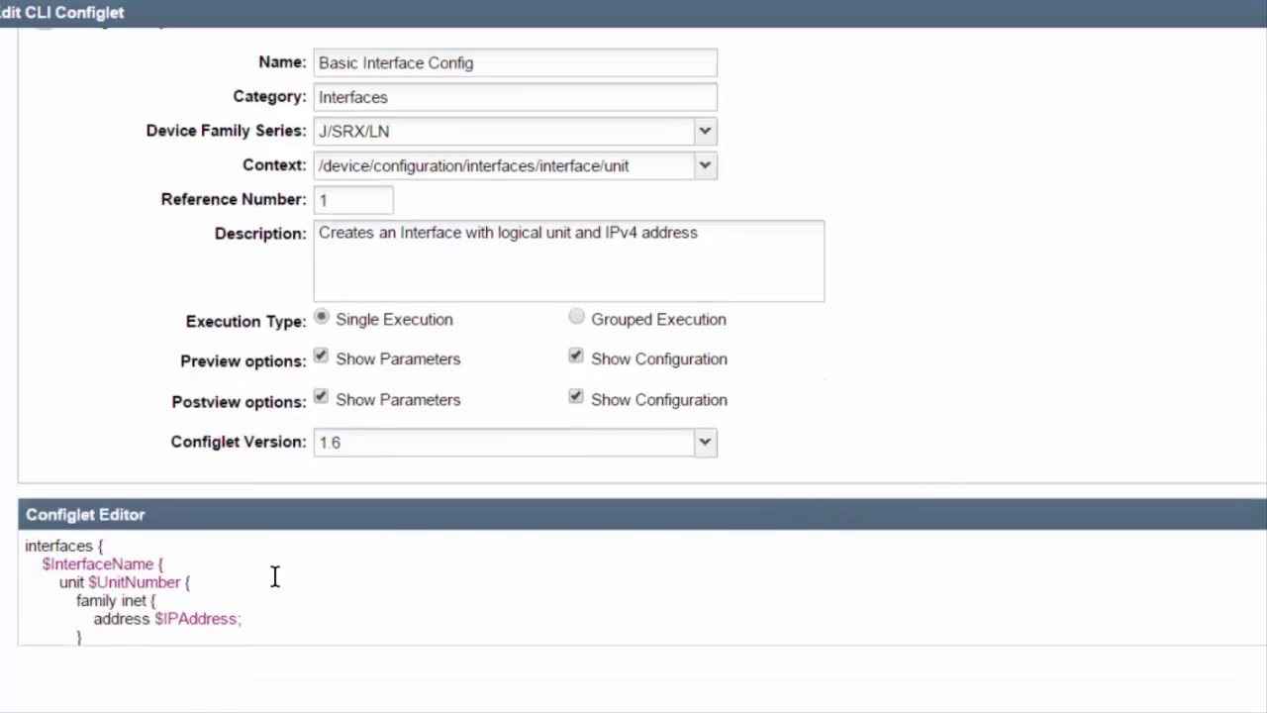
pyautogui.click(238, 566)
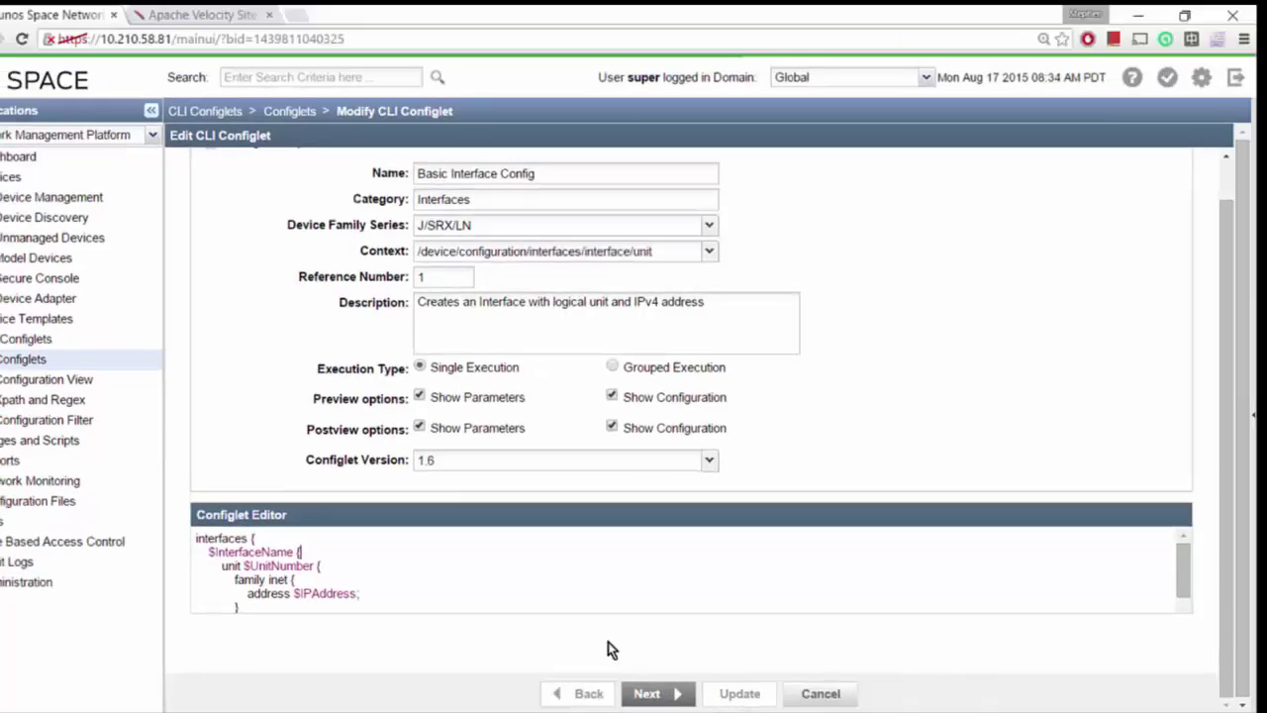
pyautogui.click(649, 696)
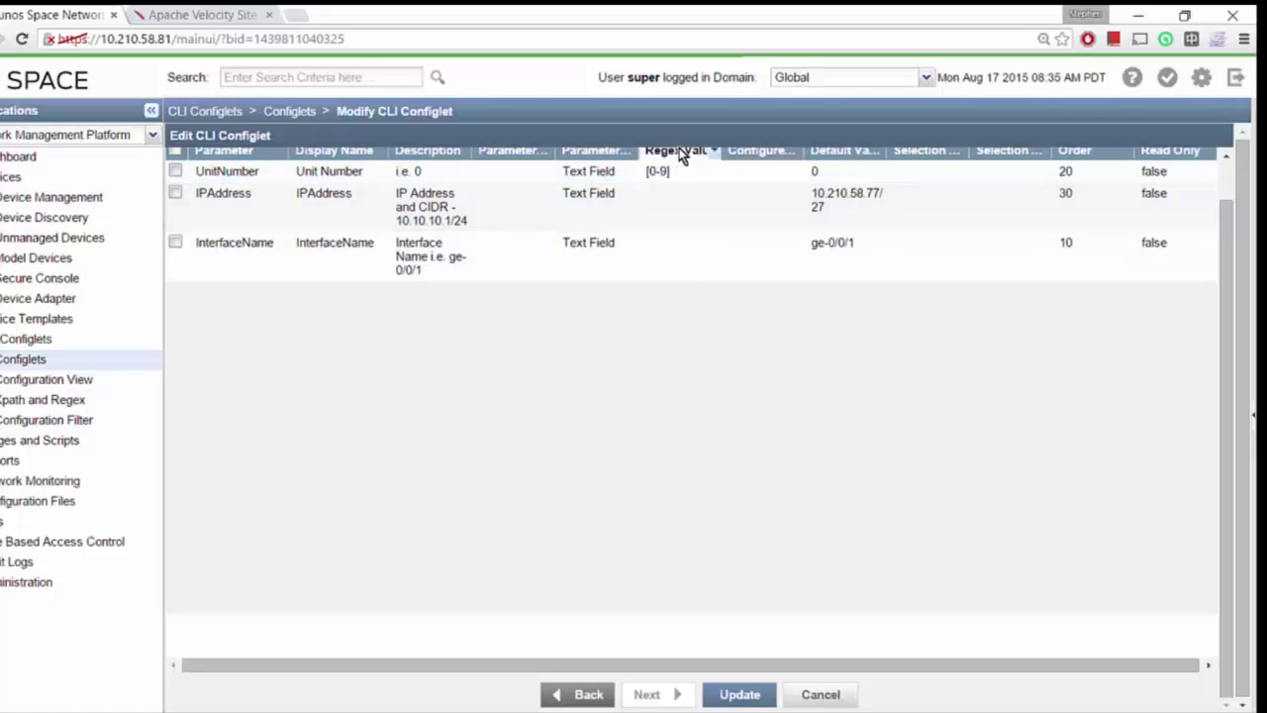
# - Open the UnitNumber parameter for editing and review its available parameter types
pyautogui.scroll(1, 679, 150)
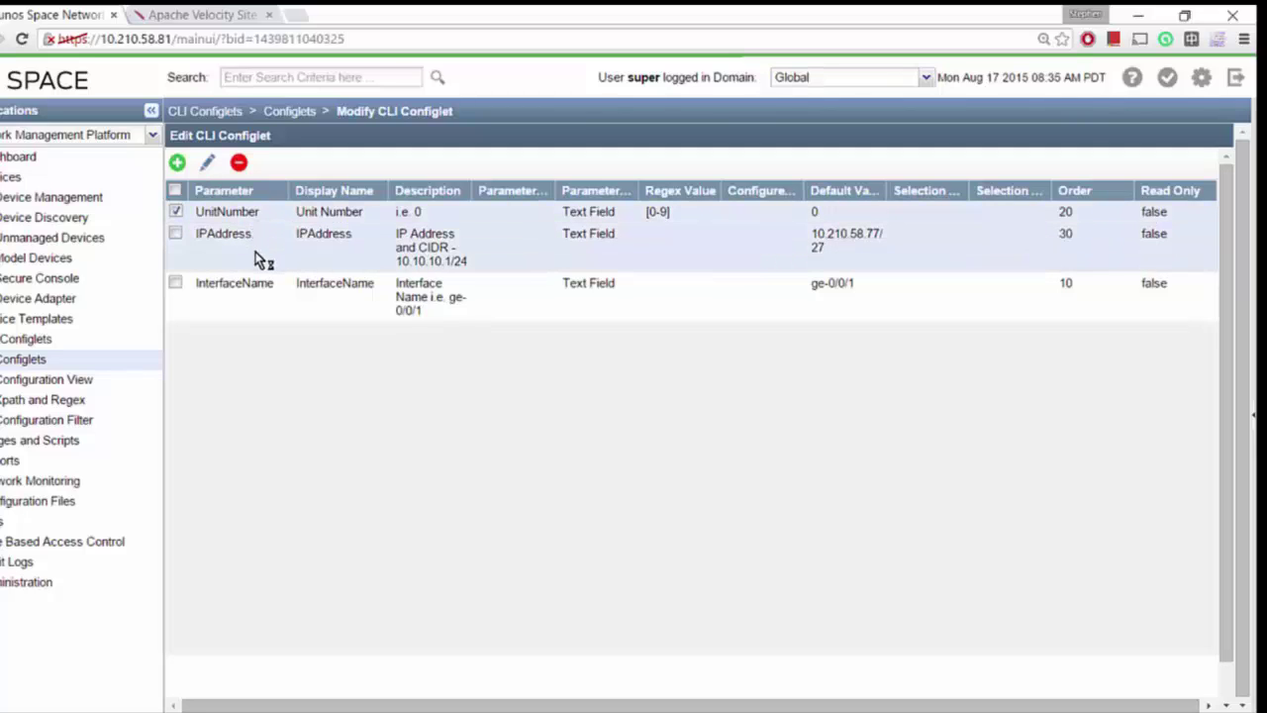
pyautogui.click(207, 162)
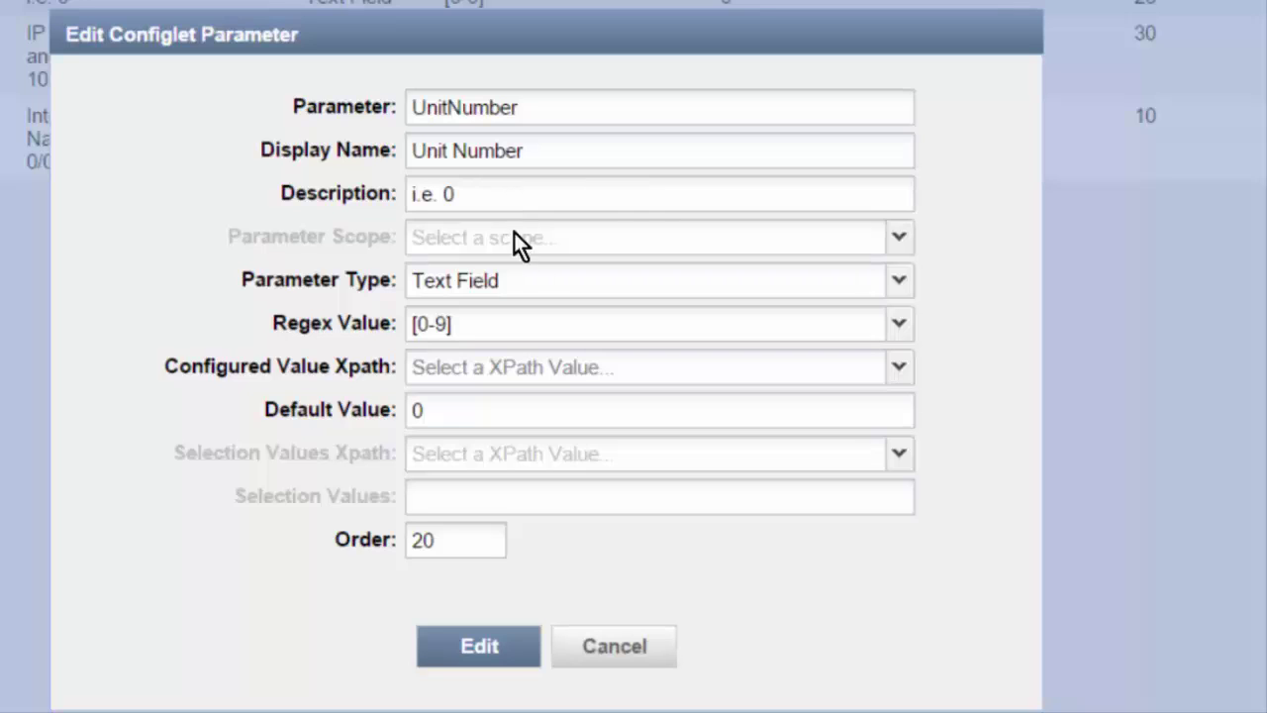
pyautogui.click(552, 293)
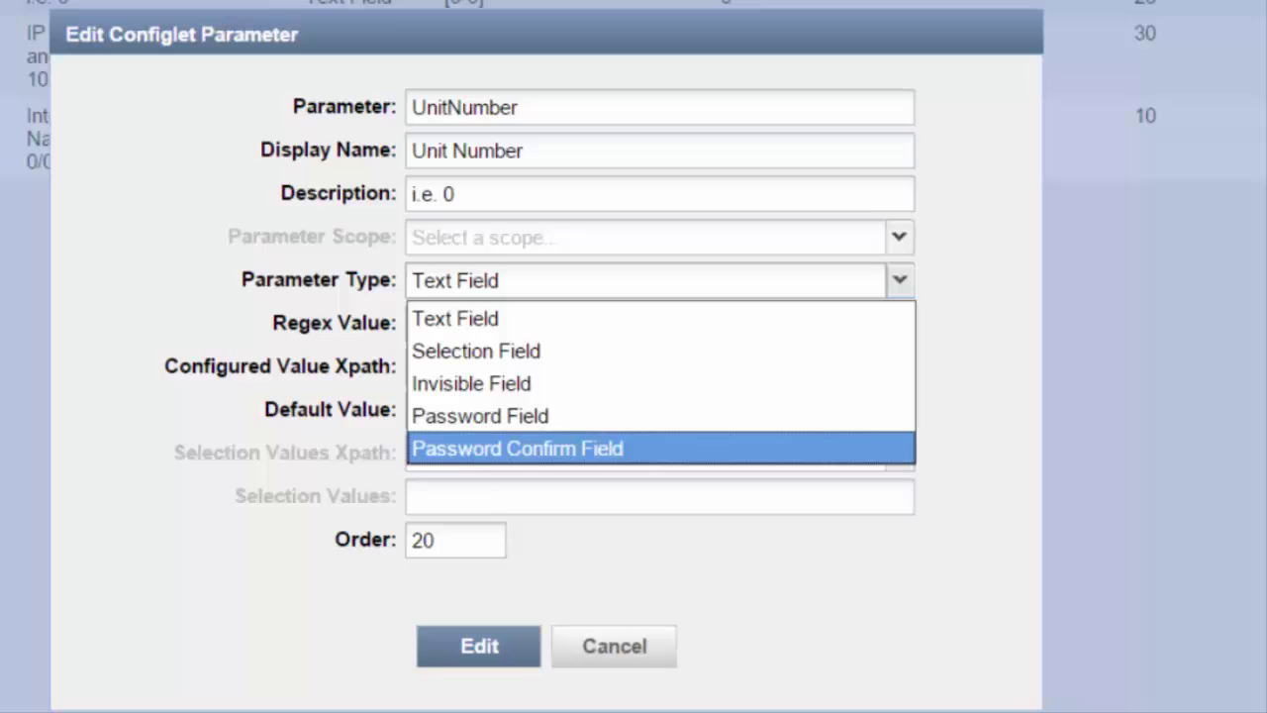
pyautogui.press('Escape')
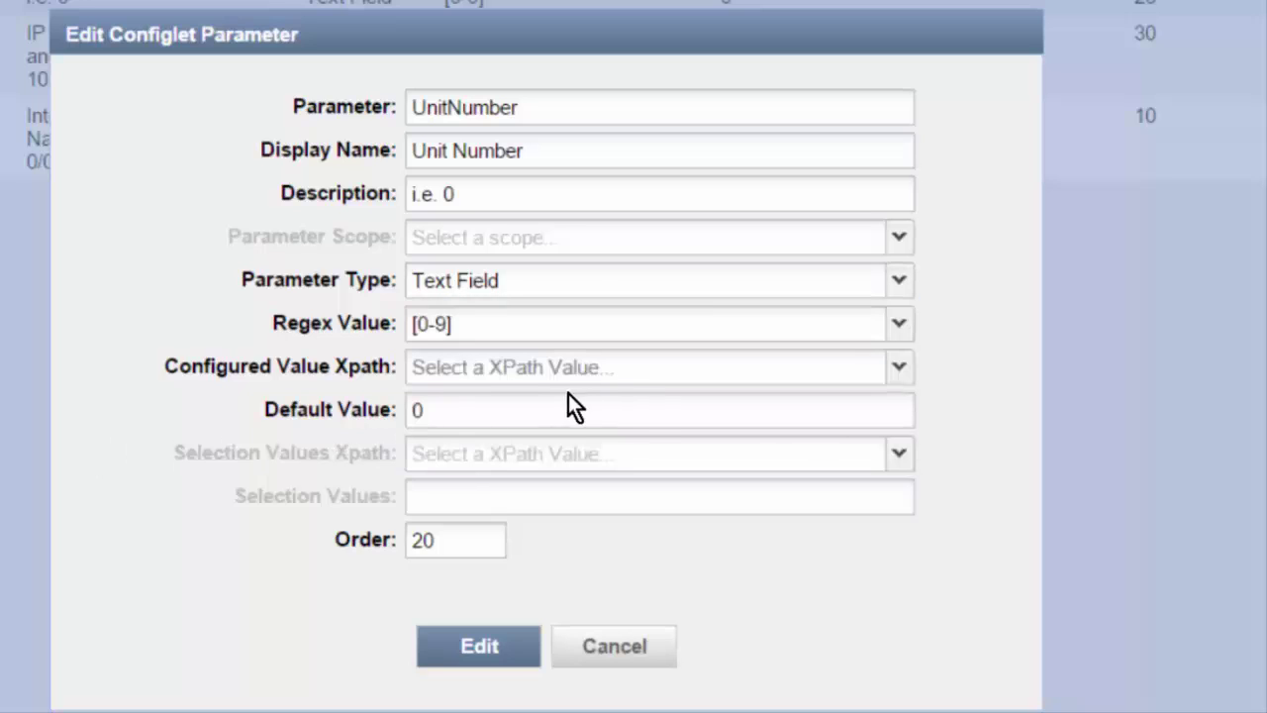
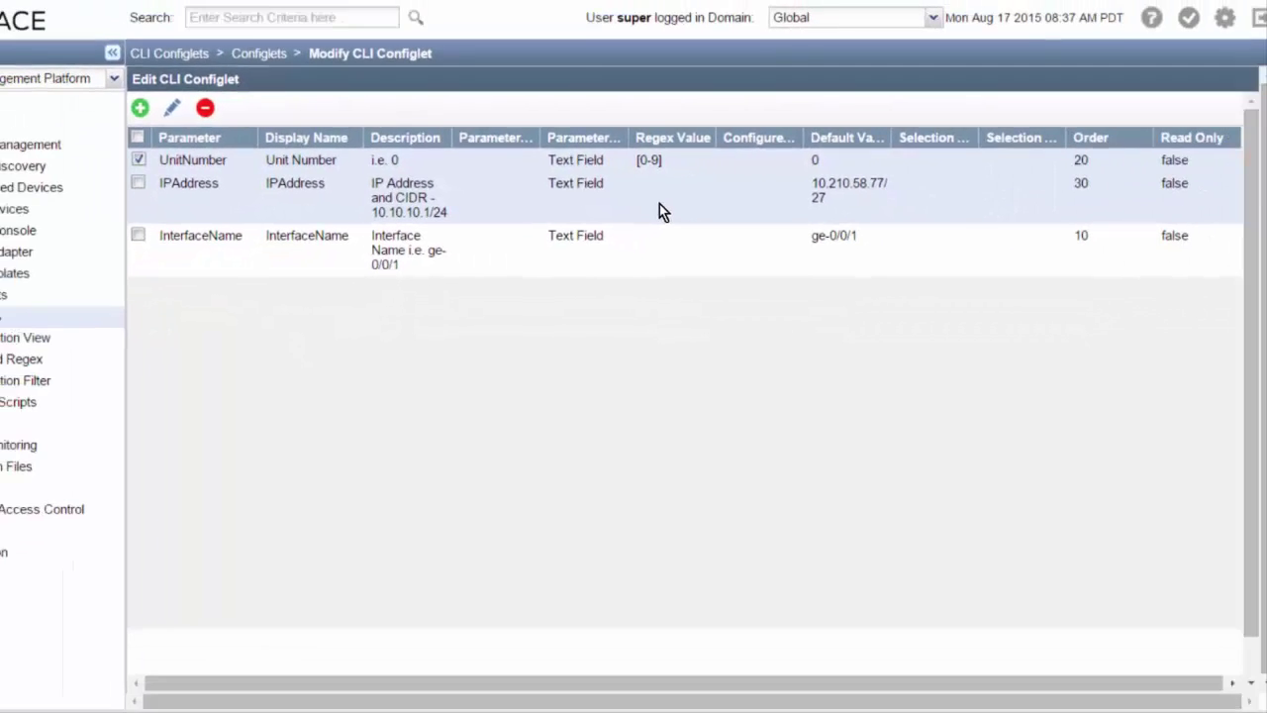
# - Finish editing the configlet and start applying Basic Interface Config with vSRX-1 as the target device
pyautogui.scroll(-2, 649, 440)
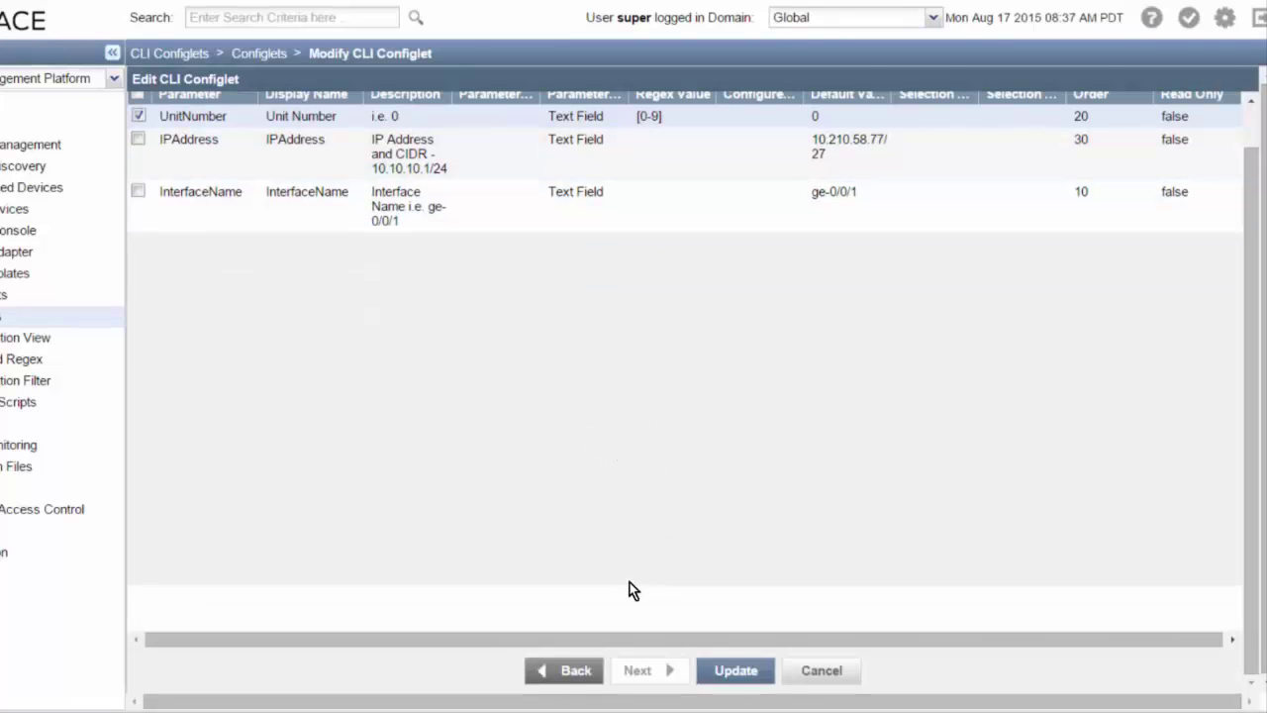
pyautogui.click(736, 671)
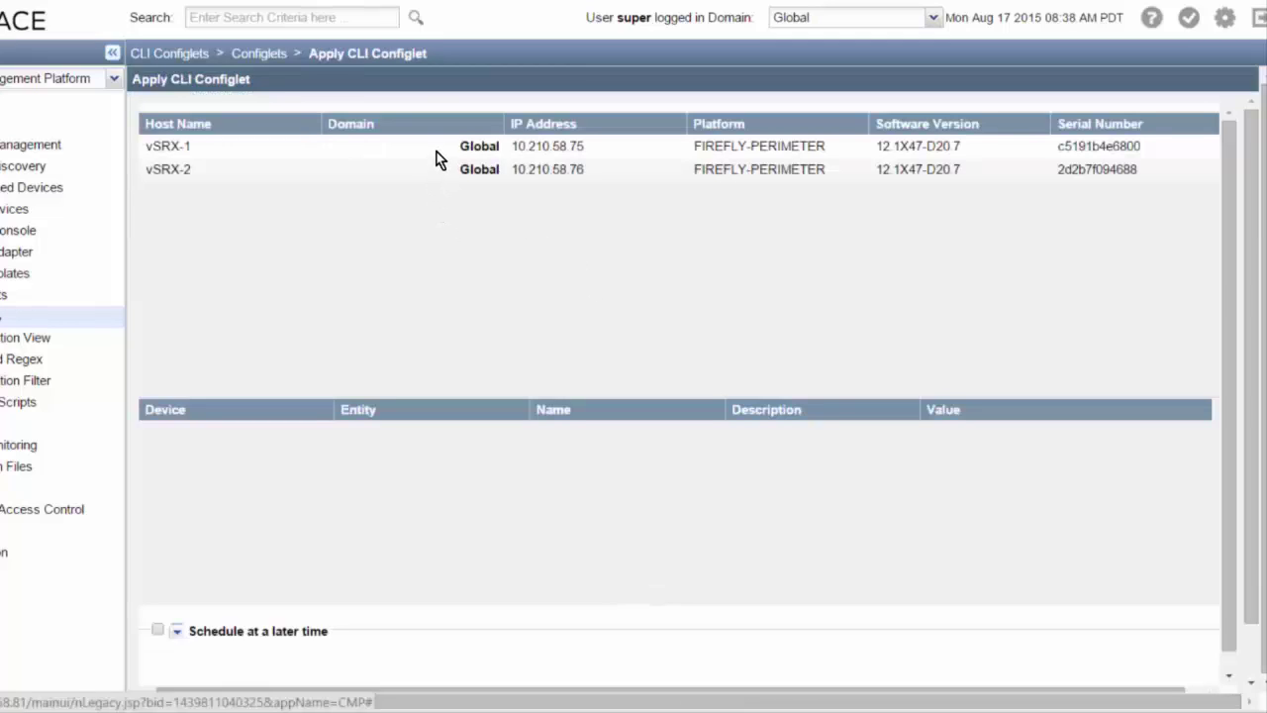
pyautogui.click(371, 146)
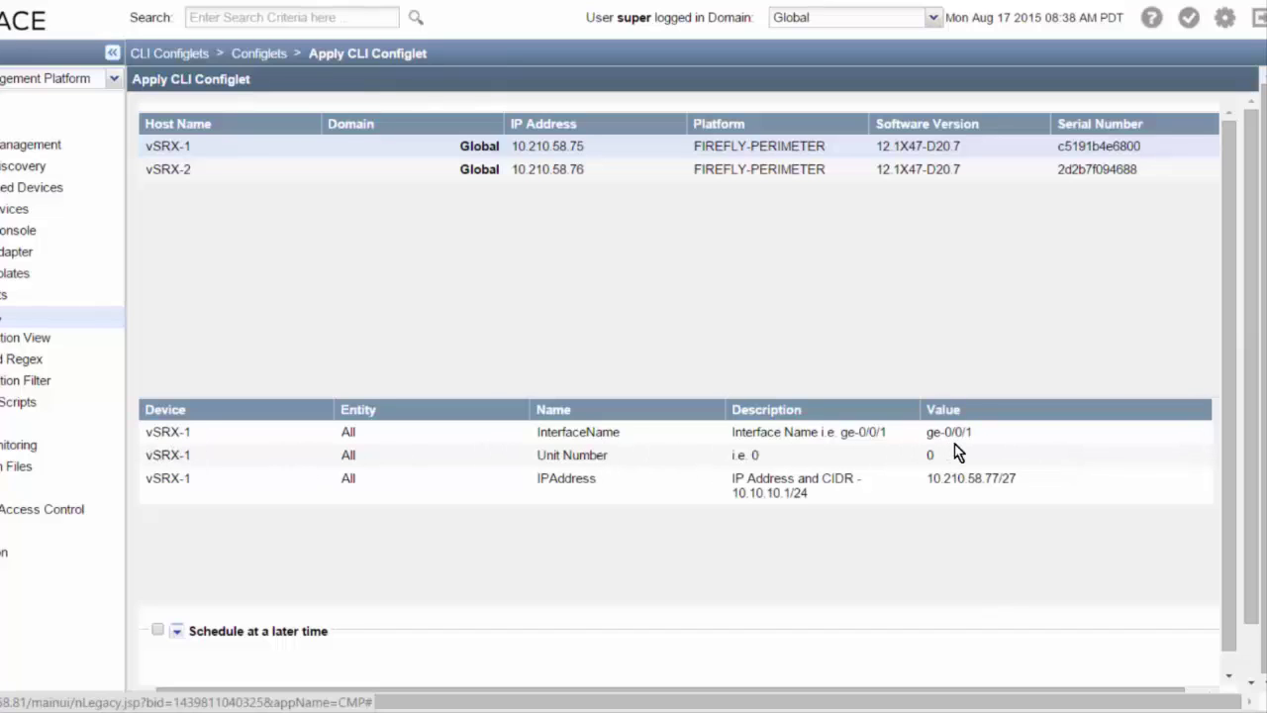
# - Check that vSRX-1 uses interface ge-0/0/1, unit 0 and address 10.210.58.77/27, and validate the configlet
pyautogui.click(1006, 439)
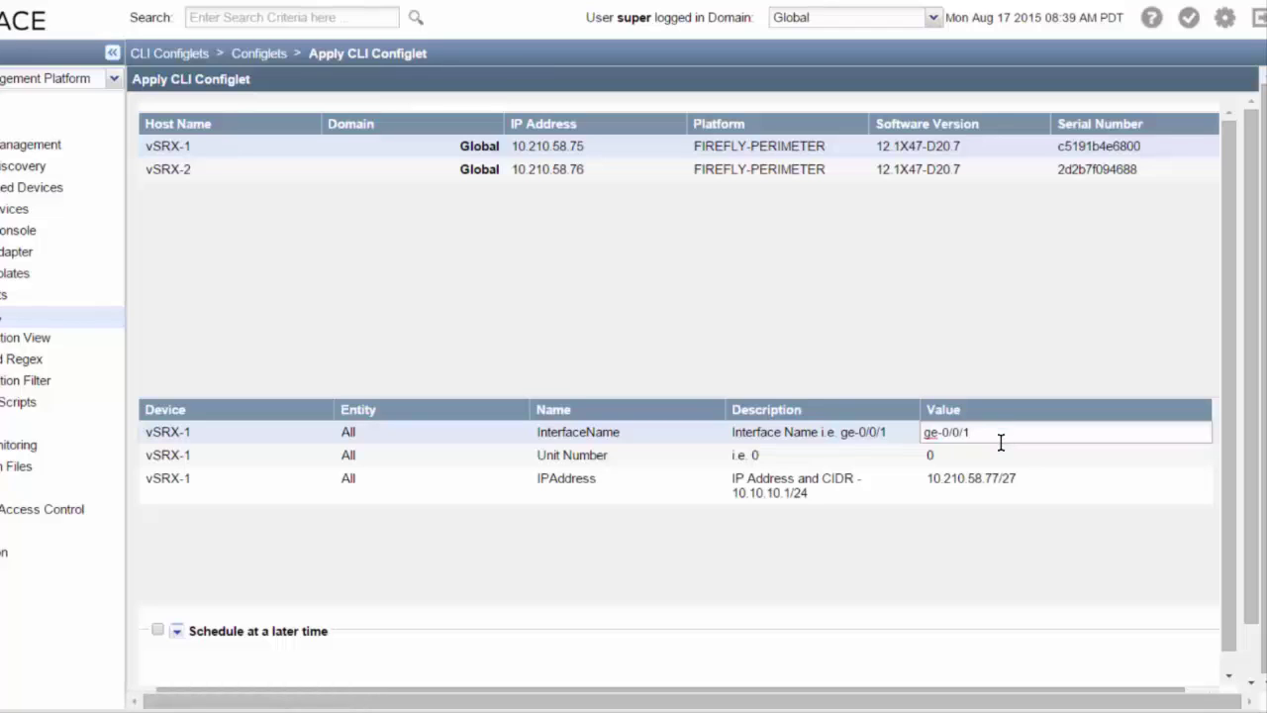
pyautogui.press('Tab')
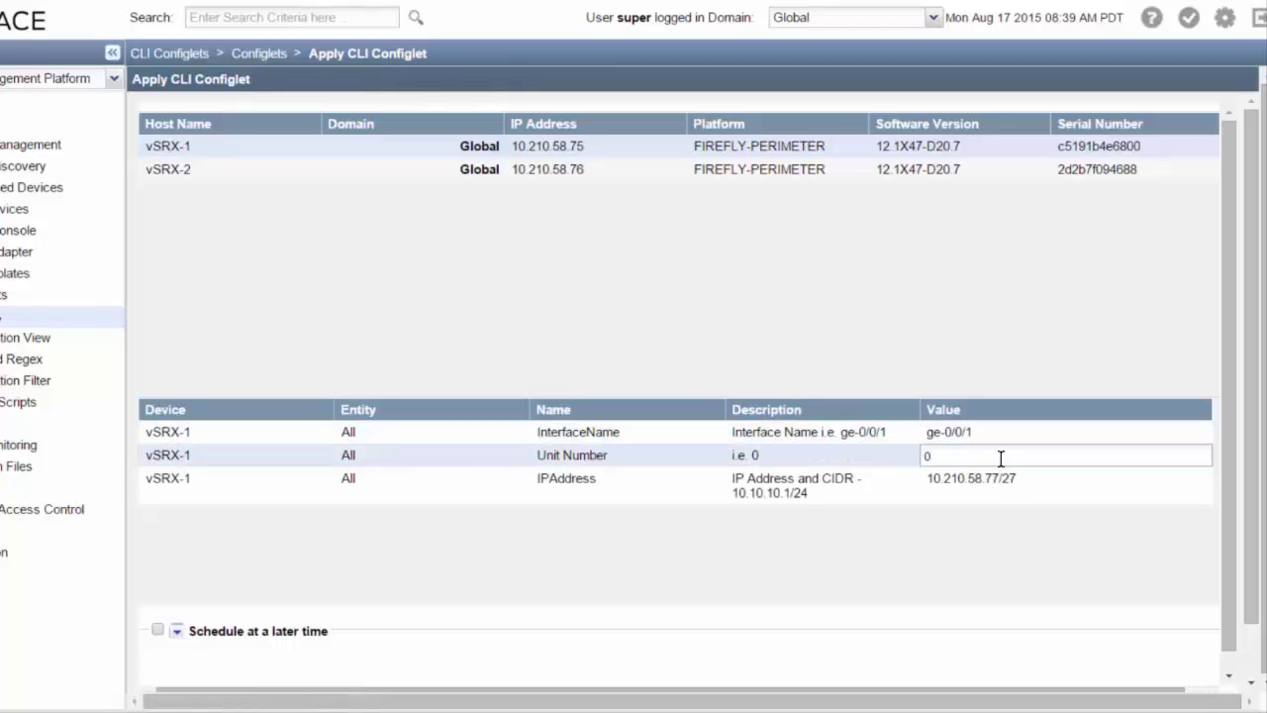
pyautogui.click(1060, 482)
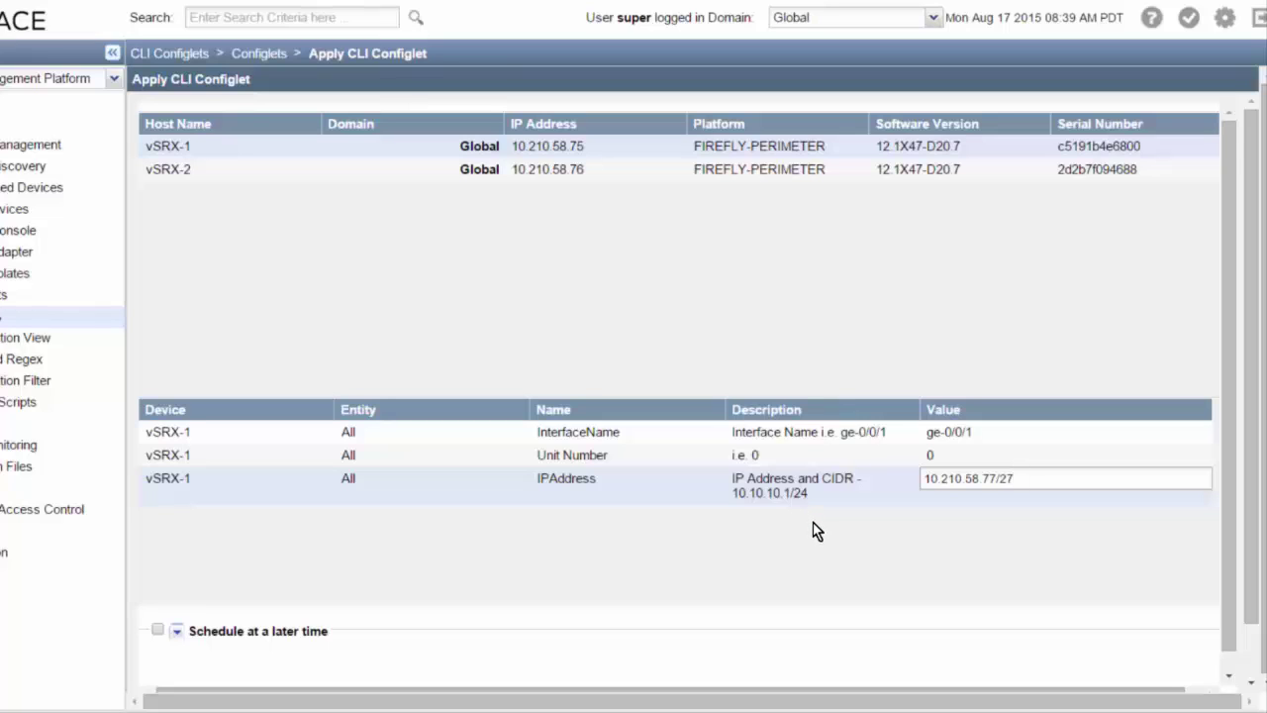
pyautogui.scroll(-2, 811, 528)
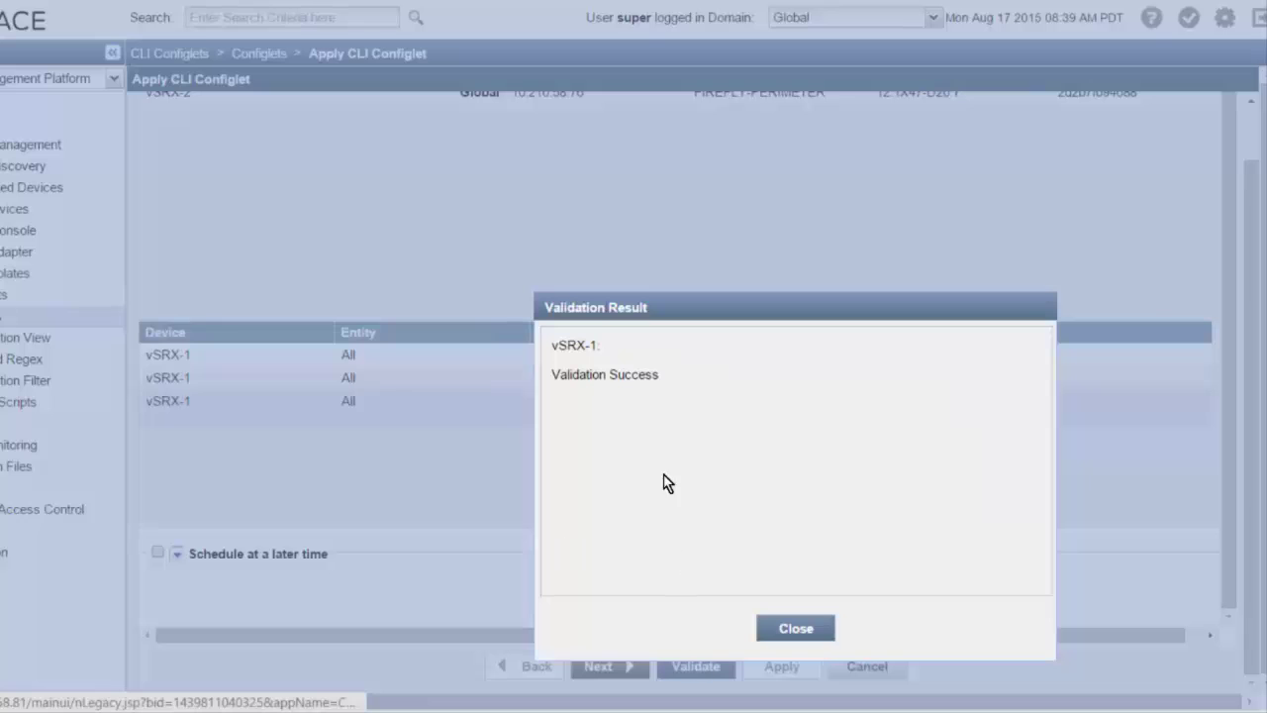
pyautogui.click(791, 636)
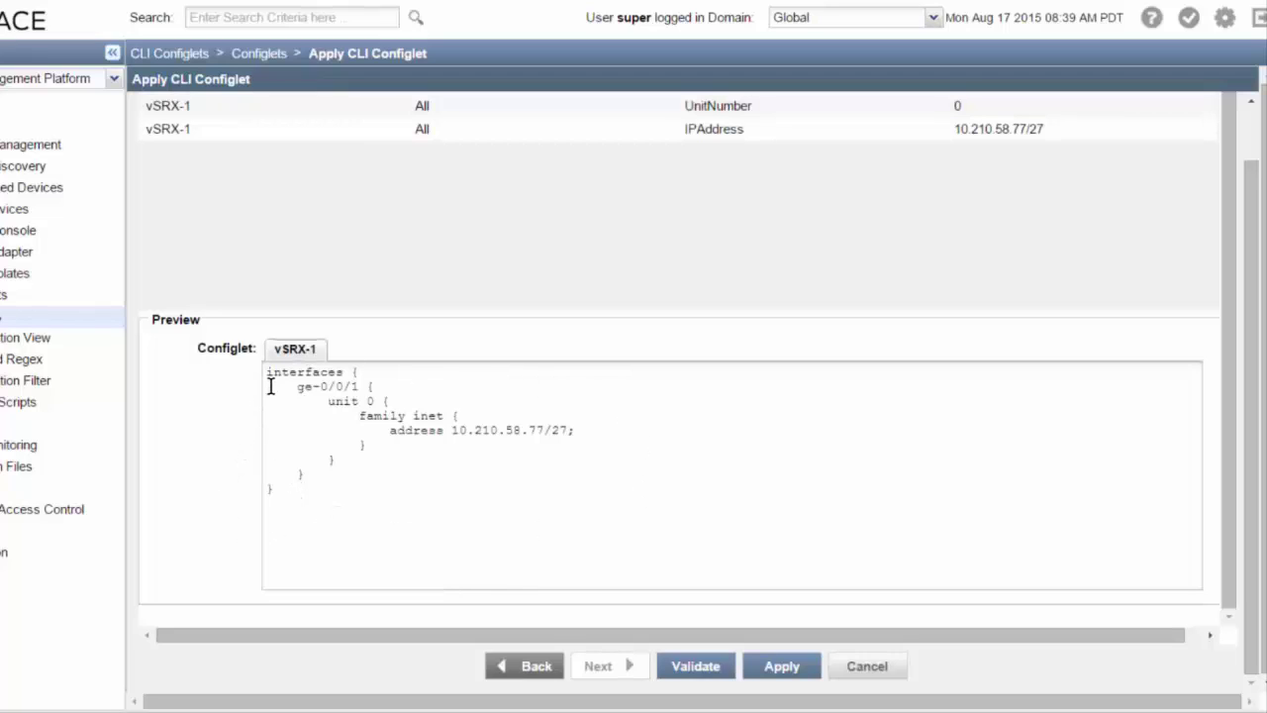
# - Apply the previewed ge-0/0/1 configuration to vSRX-1, and close the result report after reviewing it
pyautogui.moveTo(290, 387); pyautogui.dragTo(368, 390)
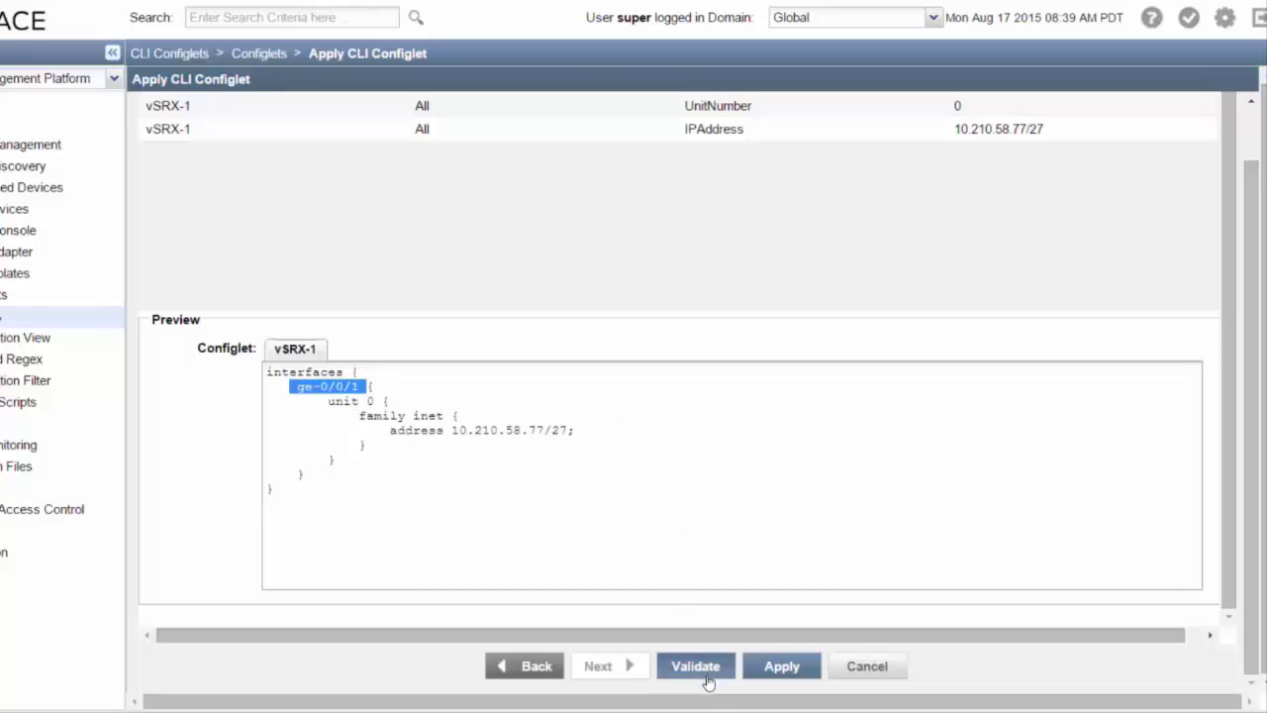
pyautogui.click(644, 555)
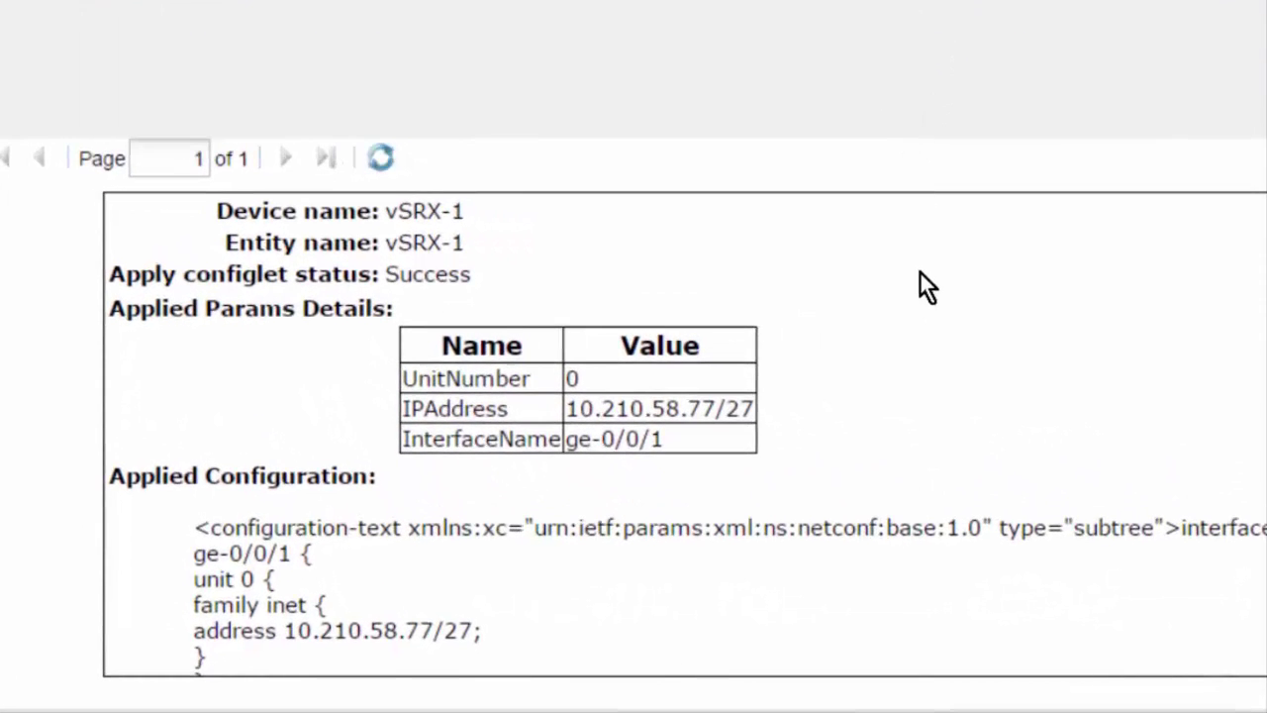
pyautogui.scroll(-1, 770, 463)
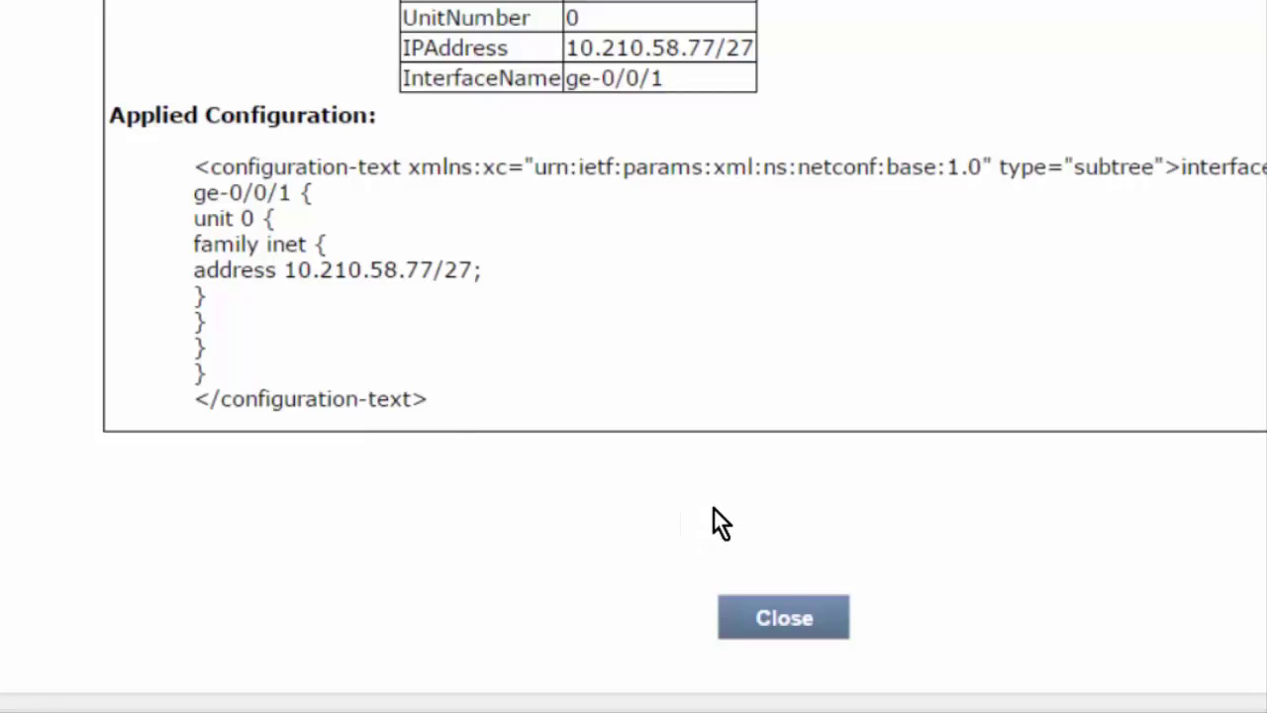
pyautogui.click(785, 621)
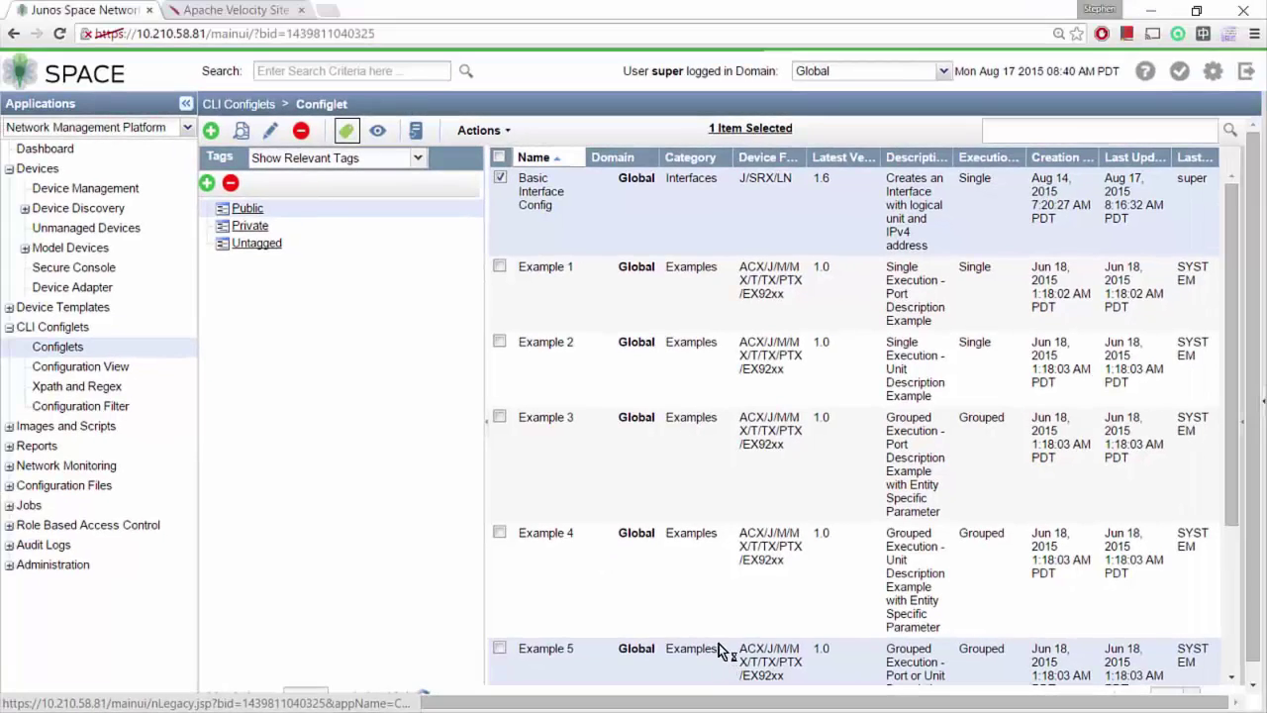
# - Switch to the vSRX-1 PuTTY session and run "show interfaces" to check the interface configuration
pyautogui.hotkey('alt', 'Tab')
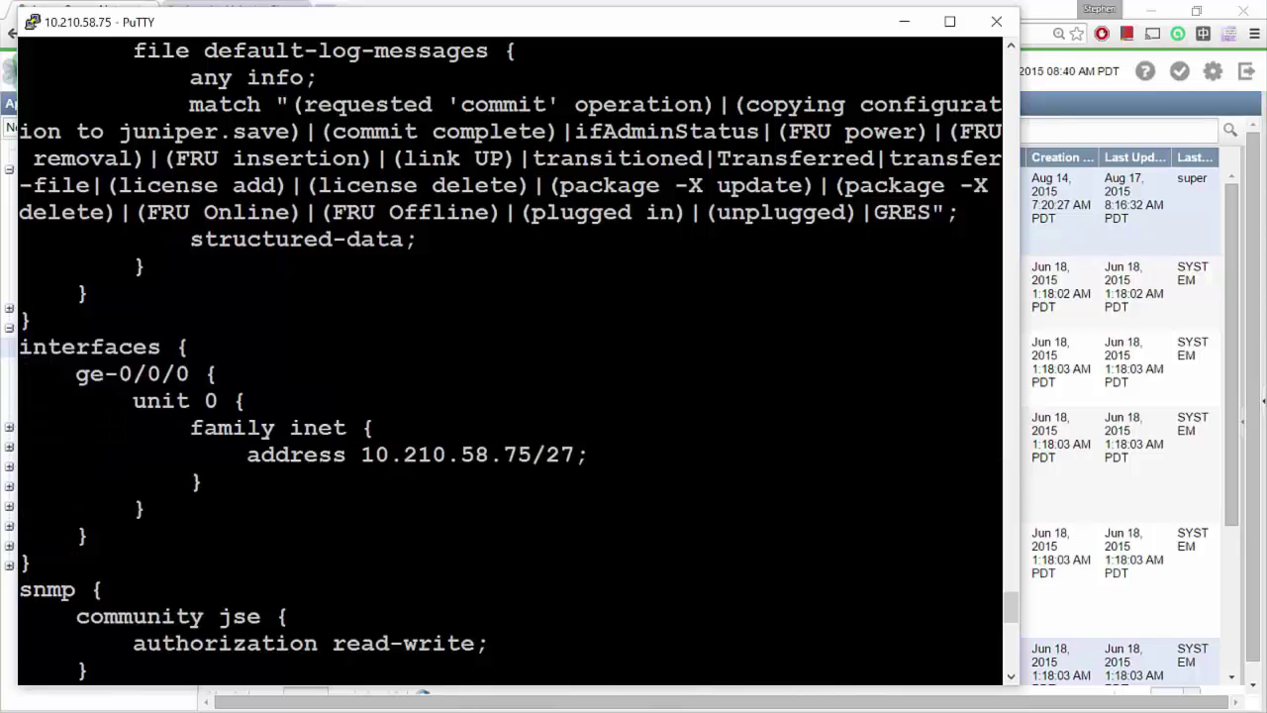
pyautogui.press('Return')
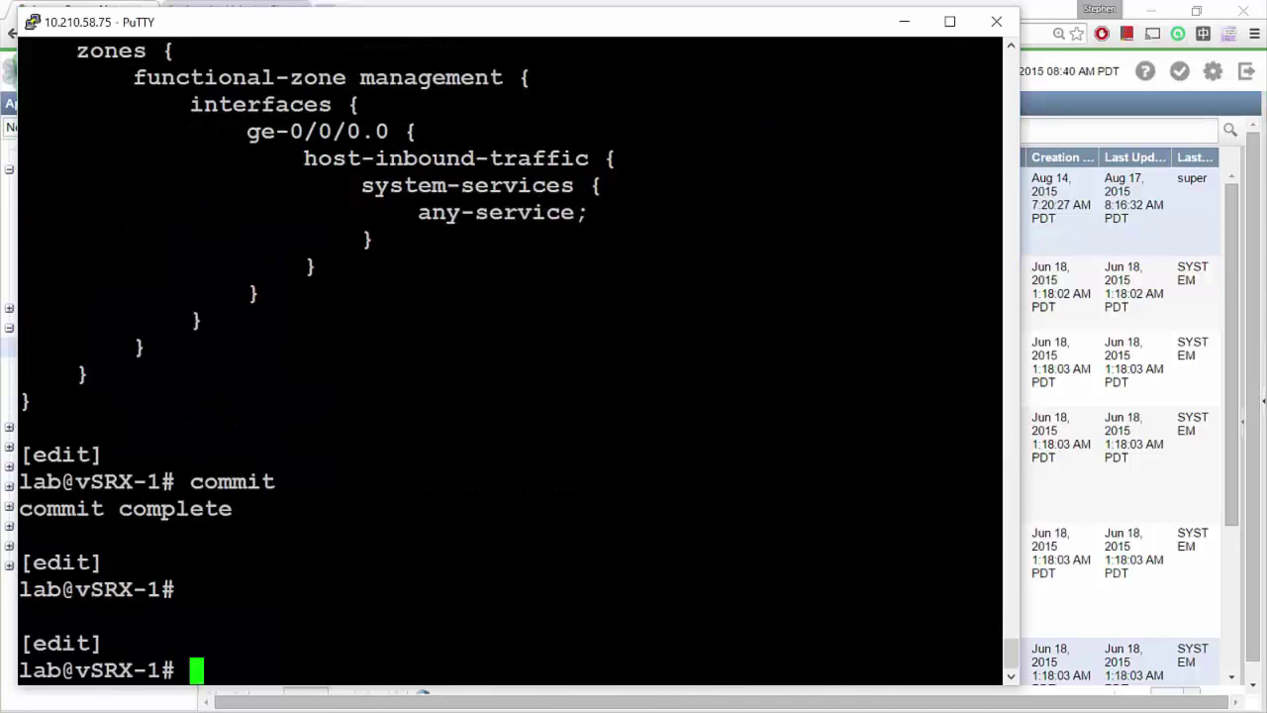
pyautogui.write('sho')
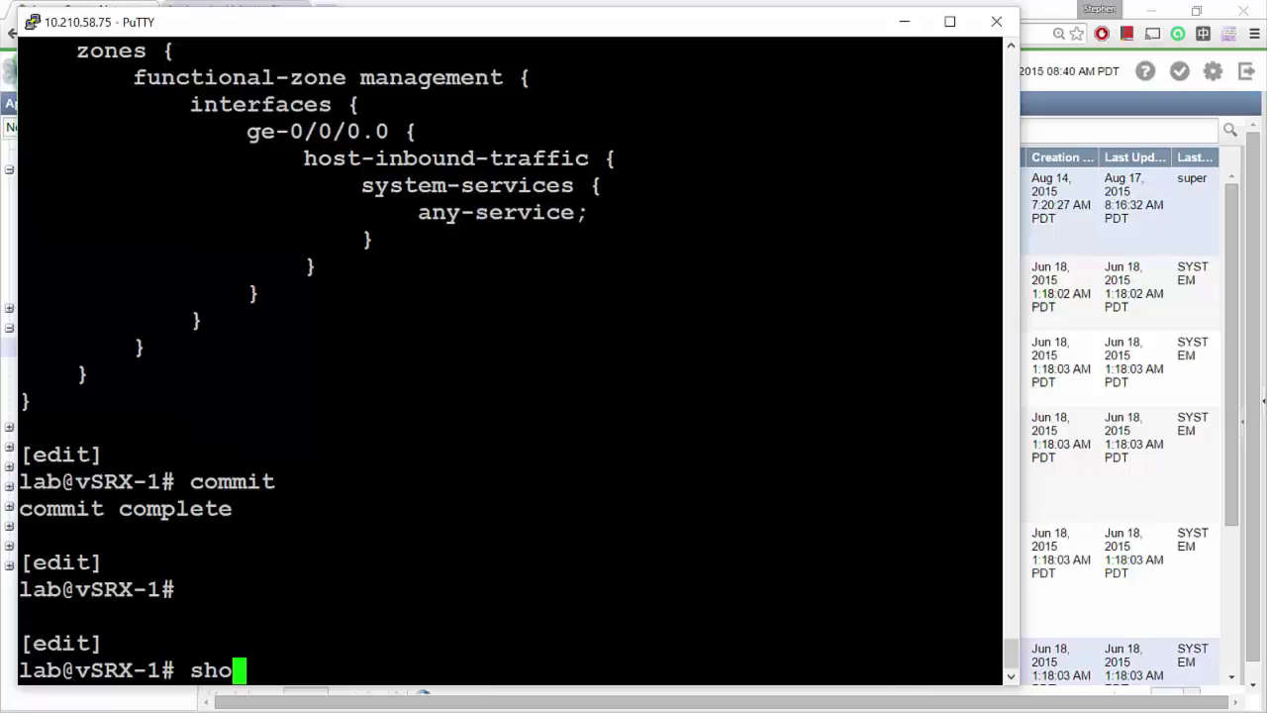
pyautogui.write('w inter')
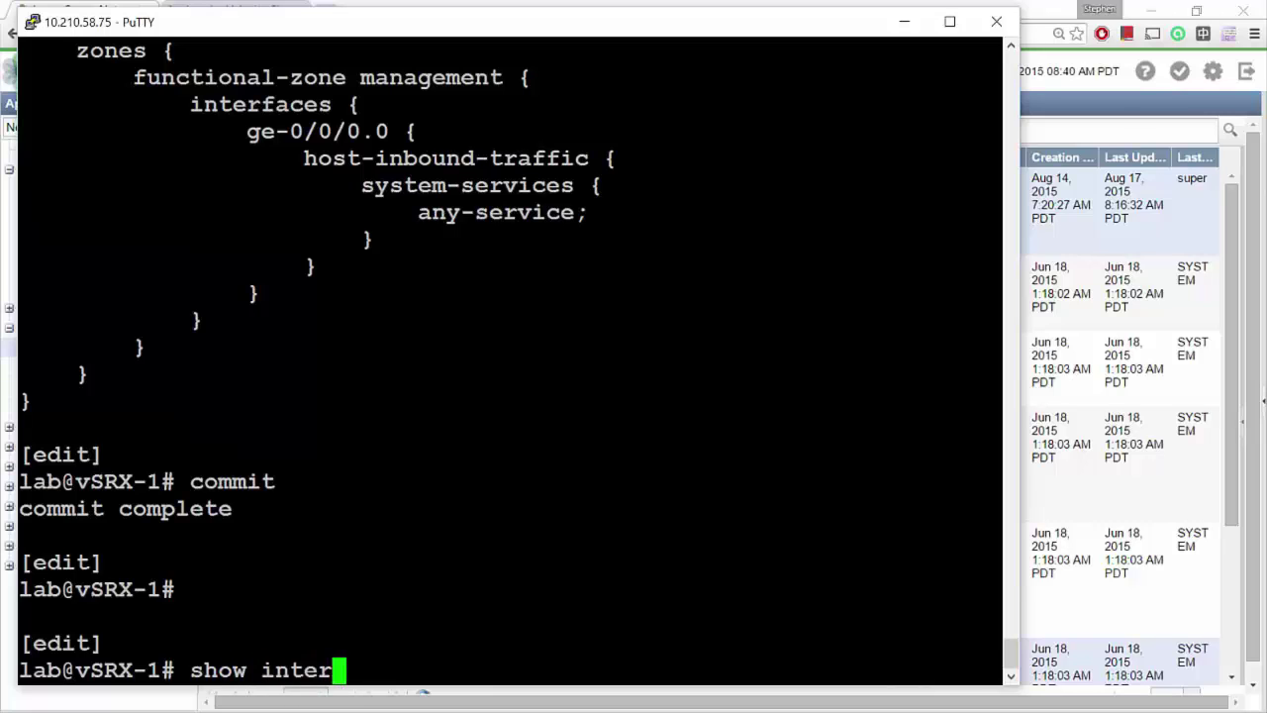
pyautogui.write('faces')
pyautogui.press('Return')
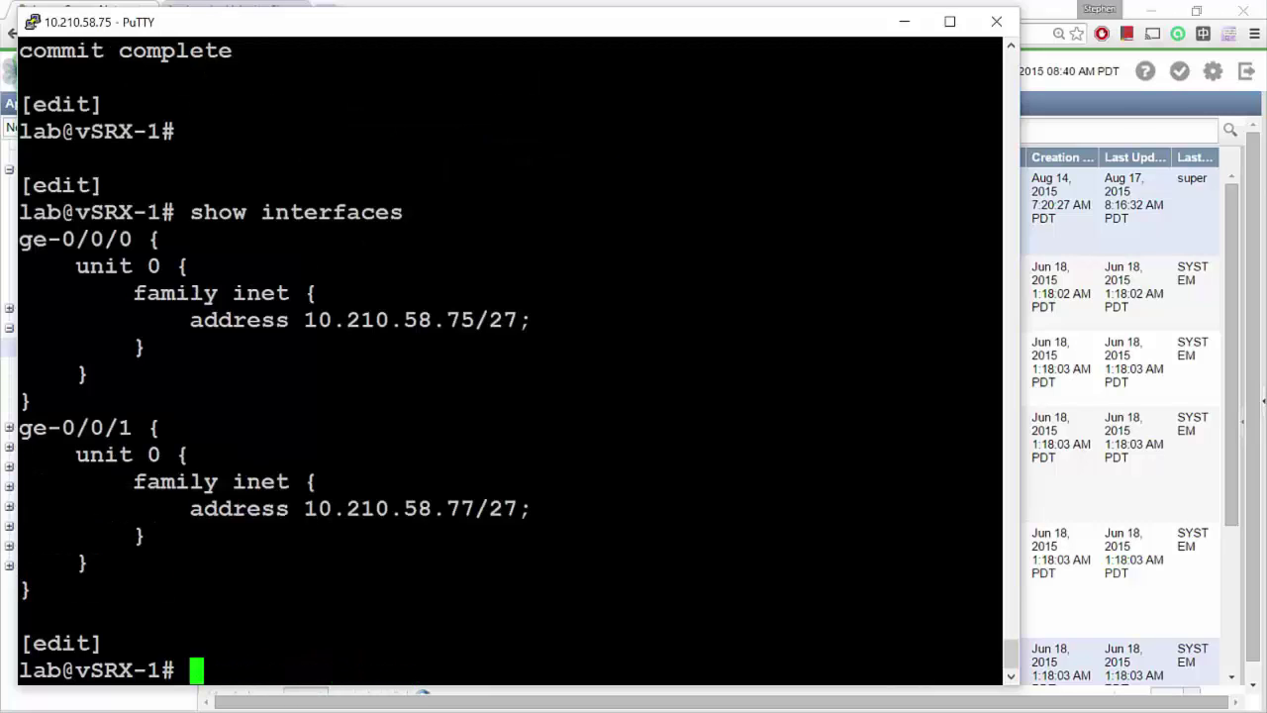